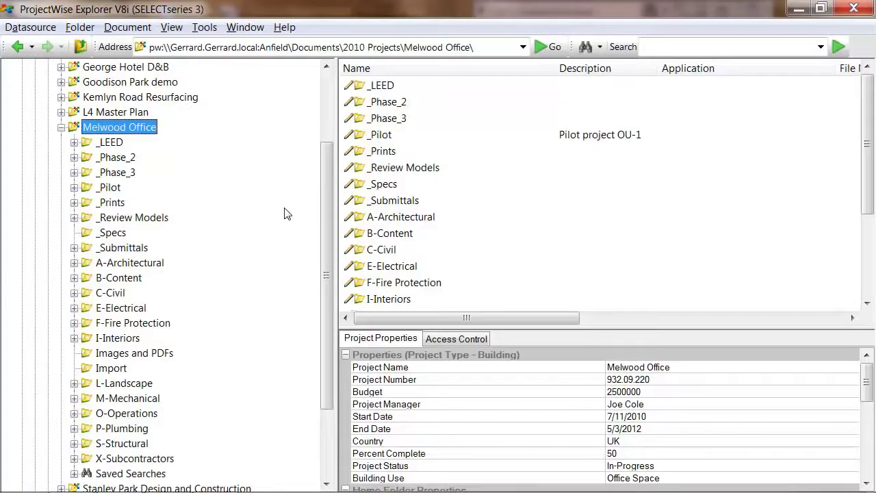
- Expand the _Phase_3 and BIM folders of the Melwood Office project and select the Central Models folder
click(74, 173)
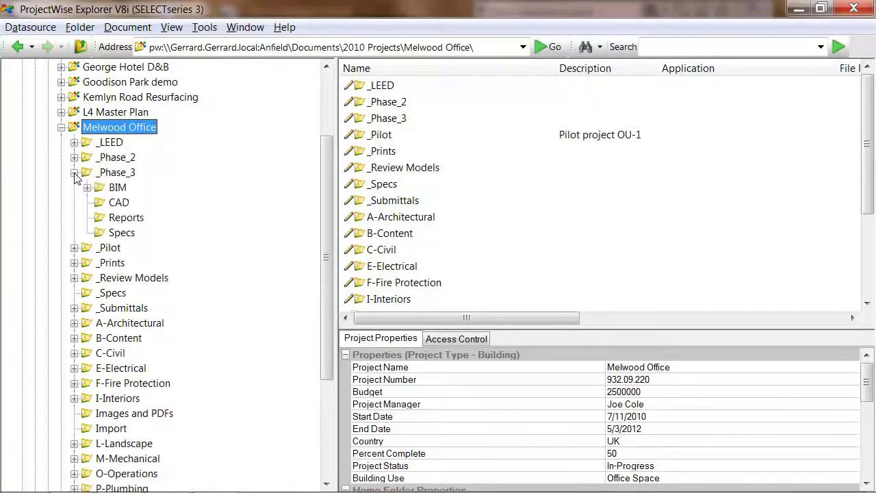
click(87, 188)
click(172, 202)
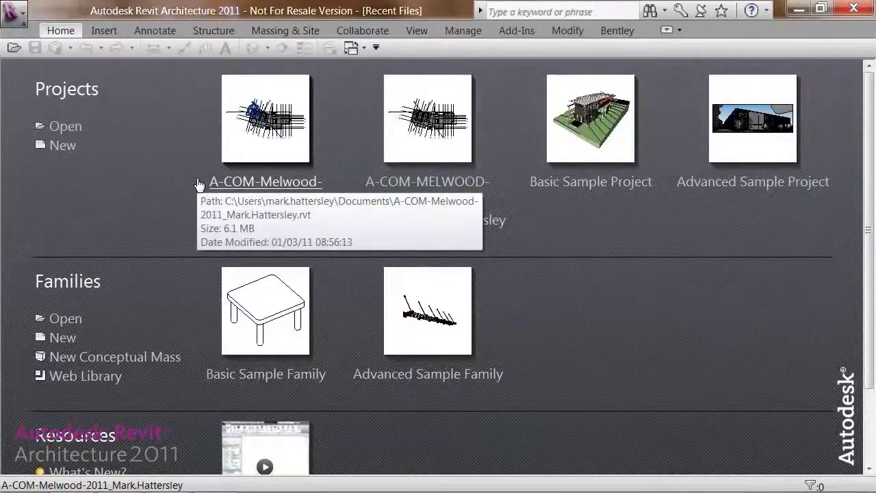
- In Revit Architecture, start opening a project and browse to Melwood Office, _Phase_3, BIM, Central Models
click(63, 126)
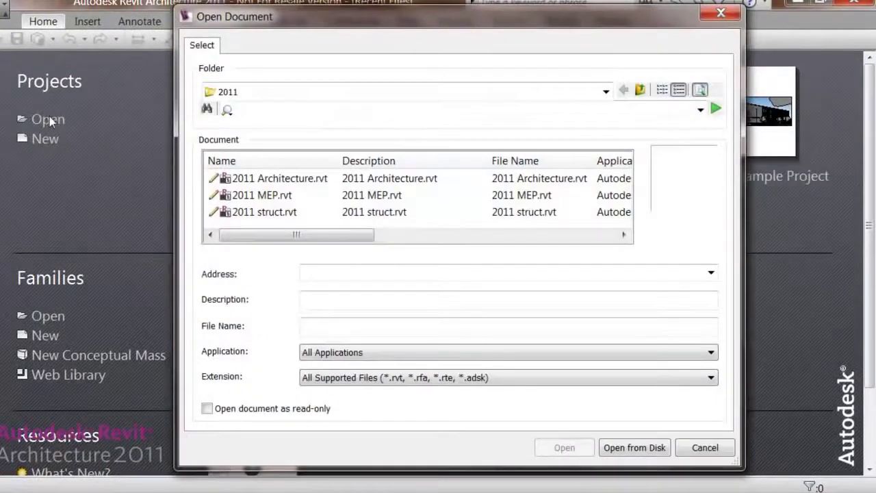
click(609, 96)
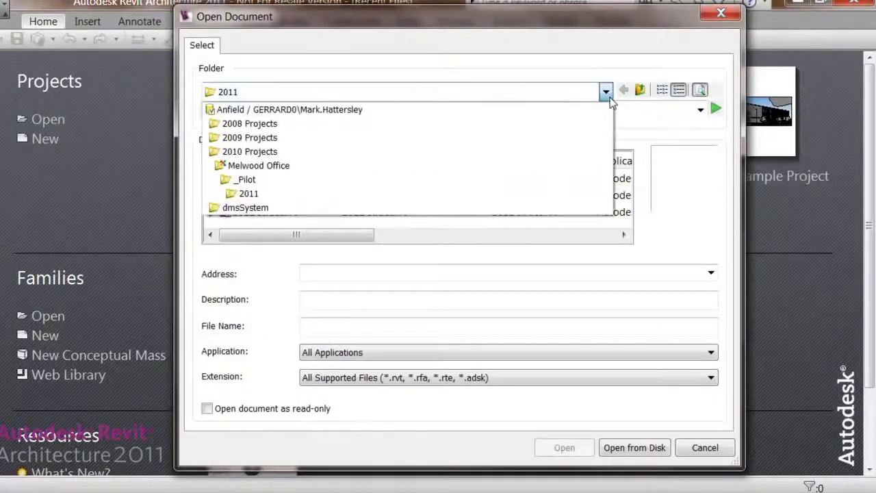
click(566, 167)
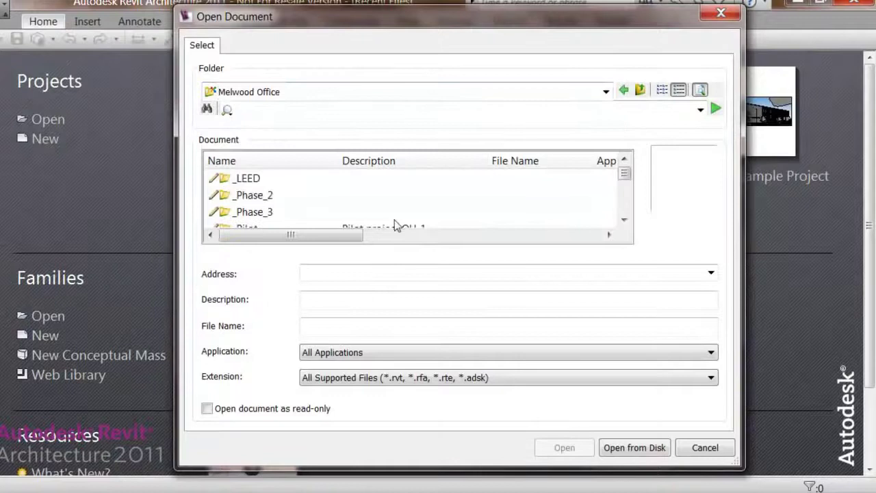
double_click(248, 212)
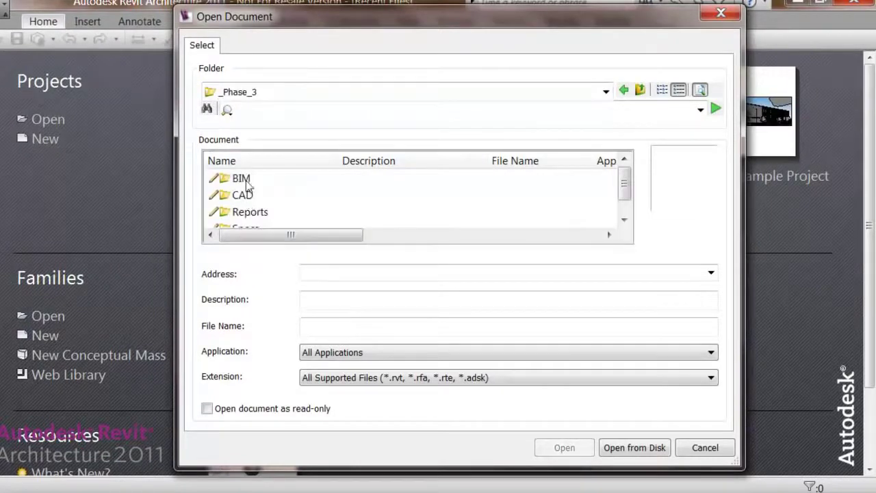
double_click(247, 184)
double_click(261, 179)
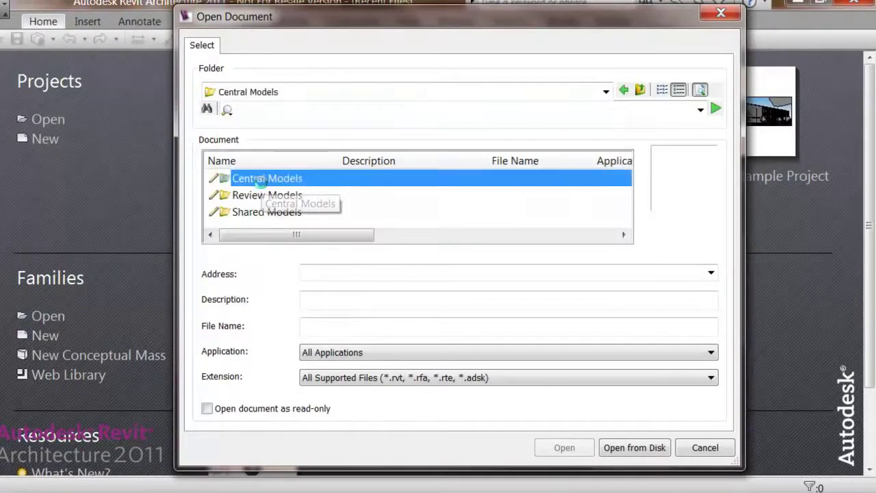
- Open A-COM-Melwood-2011.rvt with Create New Local enabled and the Last Viewed workset option
click(263, 179)
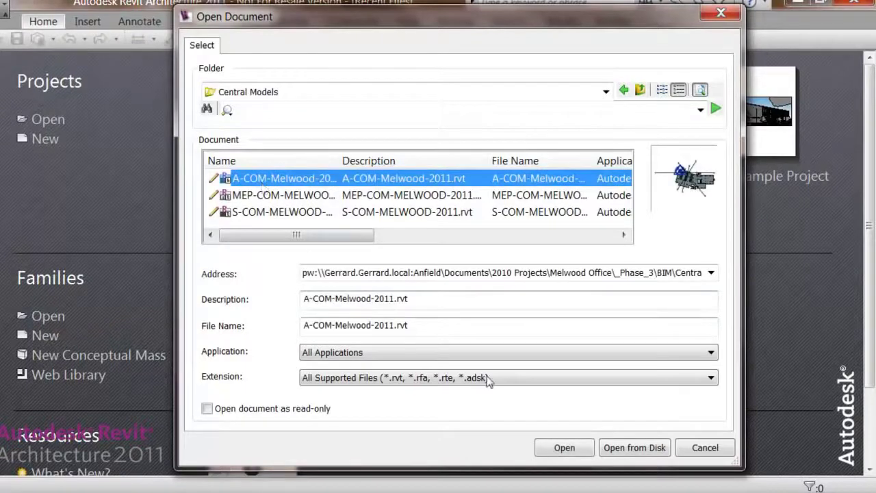
click(552, 447)
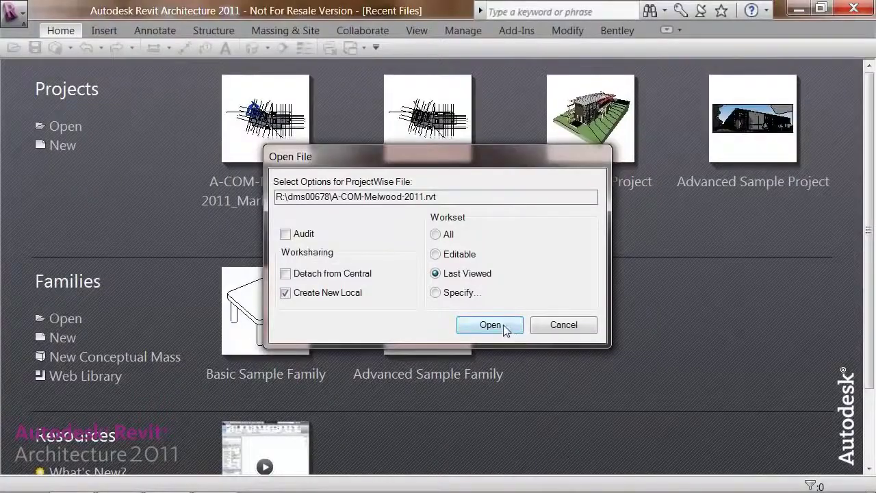
click(571, 386)
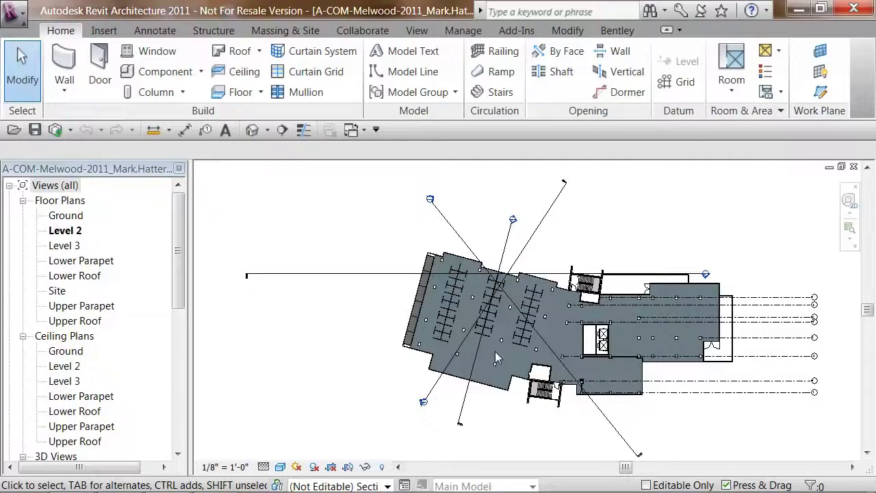
- Collapse the Ceiling Plans and 3D Views groups to examine the existing Revit links
click(23, 336)
click(23, 352)
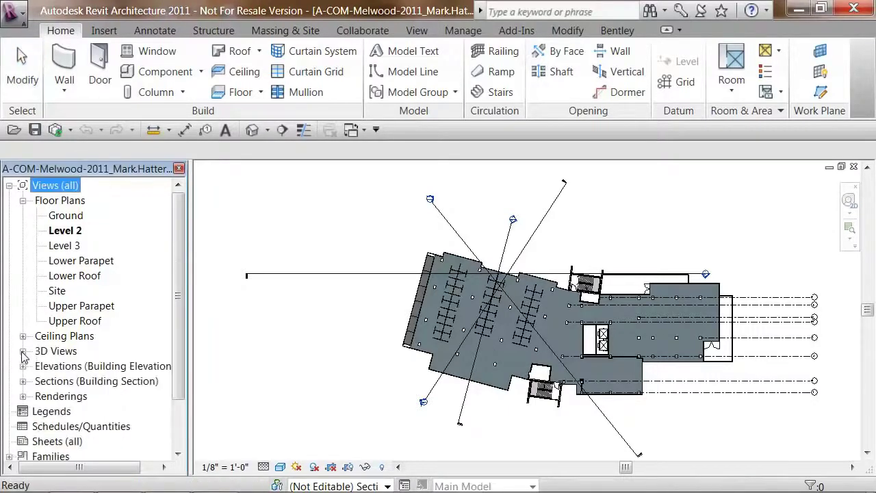
drag(178, 239, 183, 306)
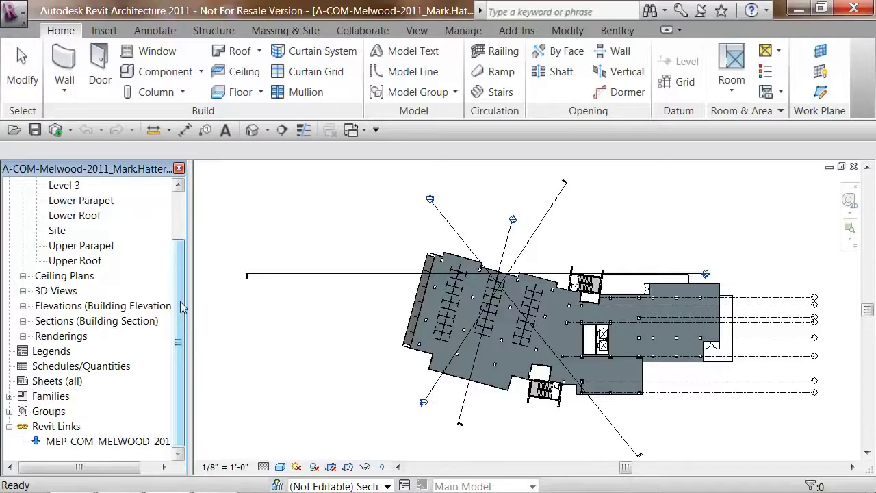
- Link the structural model S-COM-MELWOOD-2011.rvt from Central Models using Auto - Origin to Origin positioning and all worksets
click(106, 31)
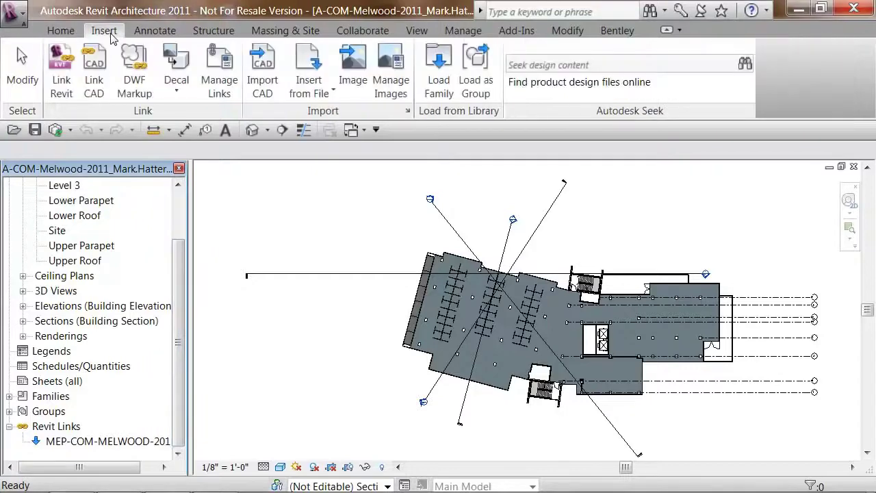
click(61, 60)
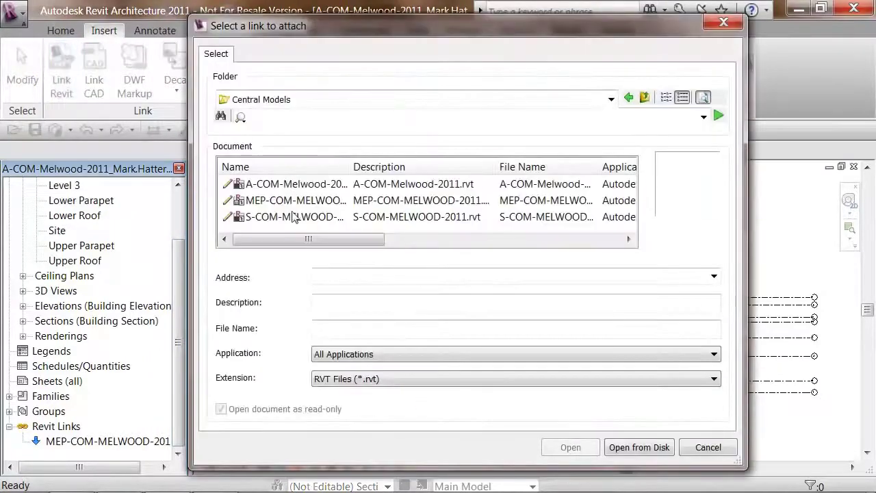
click(291, 216)
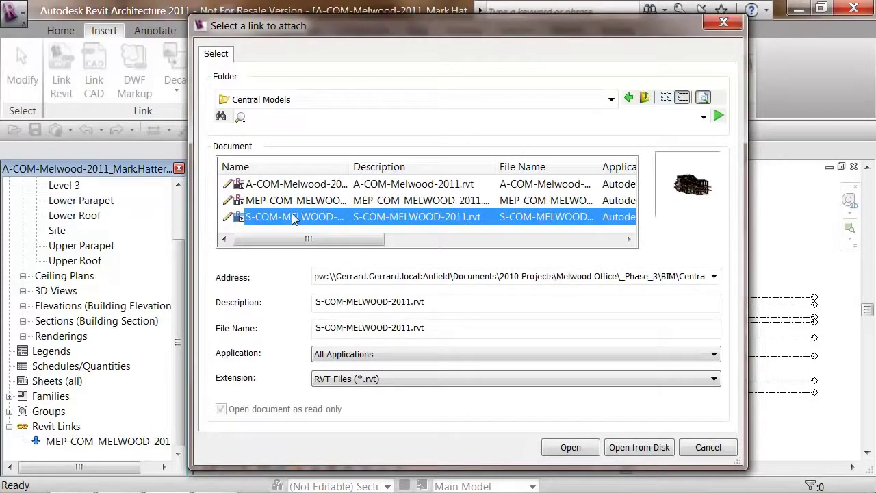
click(569, 446)
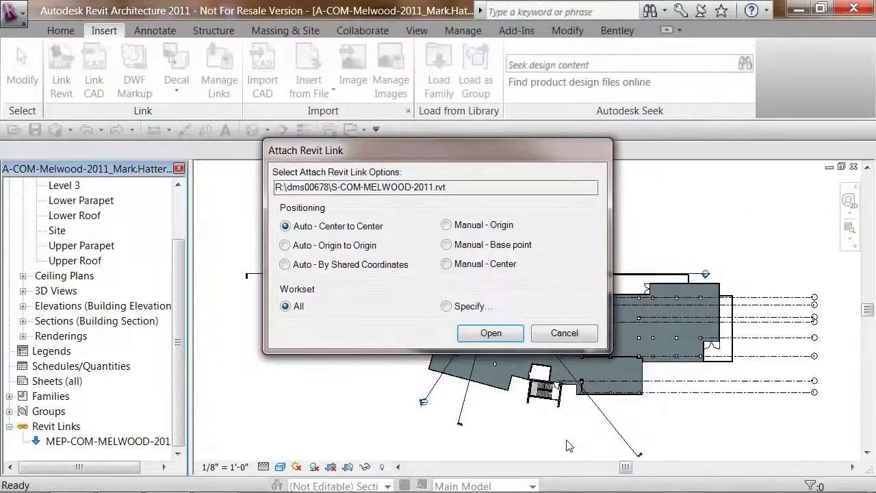
click(369, 251)
click(491, 333)
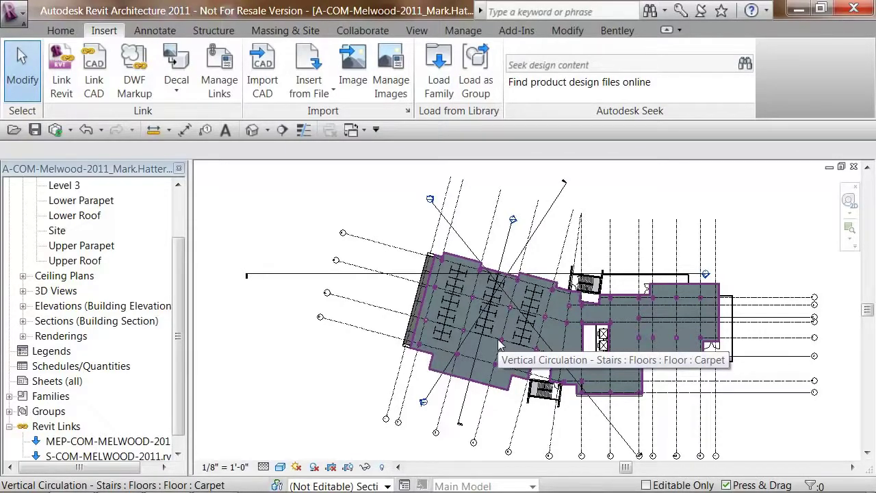
- Set the ProjectWise central file and link change reminder intervals to 3 minutes each
click(617, 31)
click(237, 69)
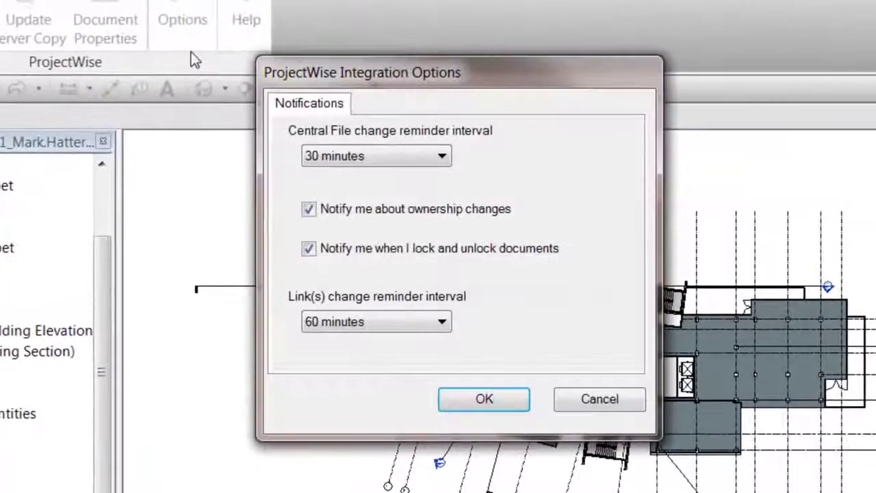
click(442, 156)
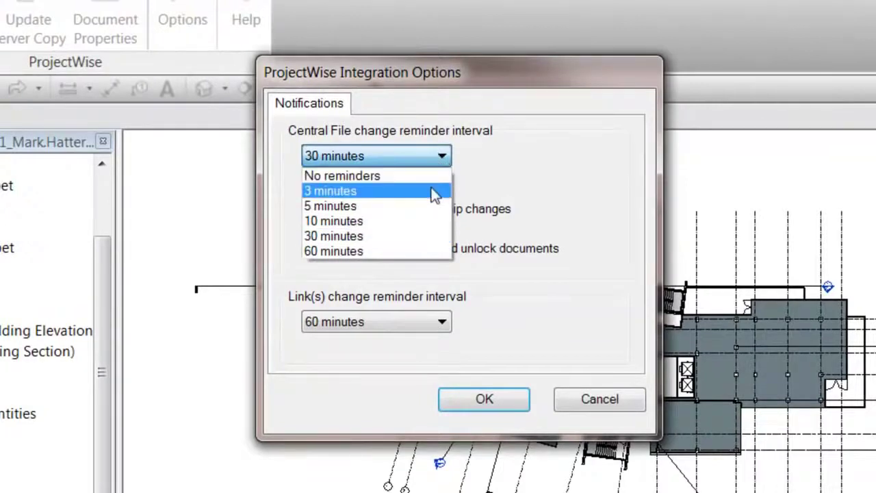
click(436, 192)
click(427, 323)
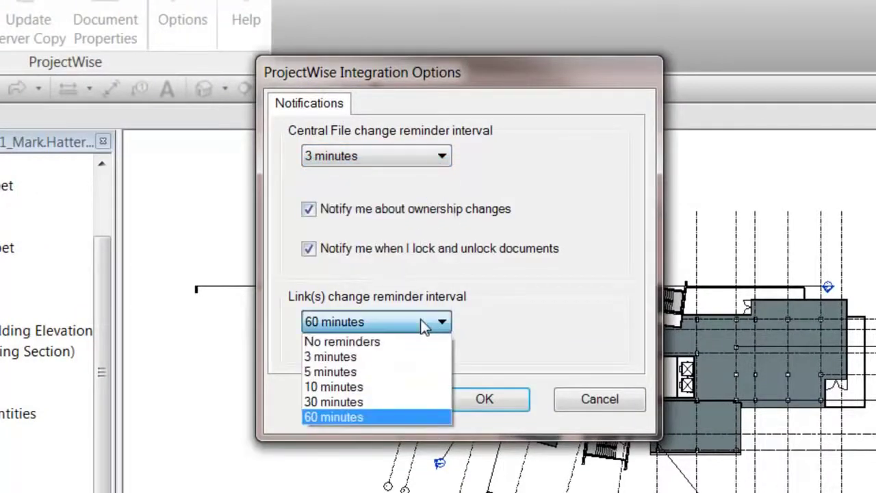
click(420, 358)
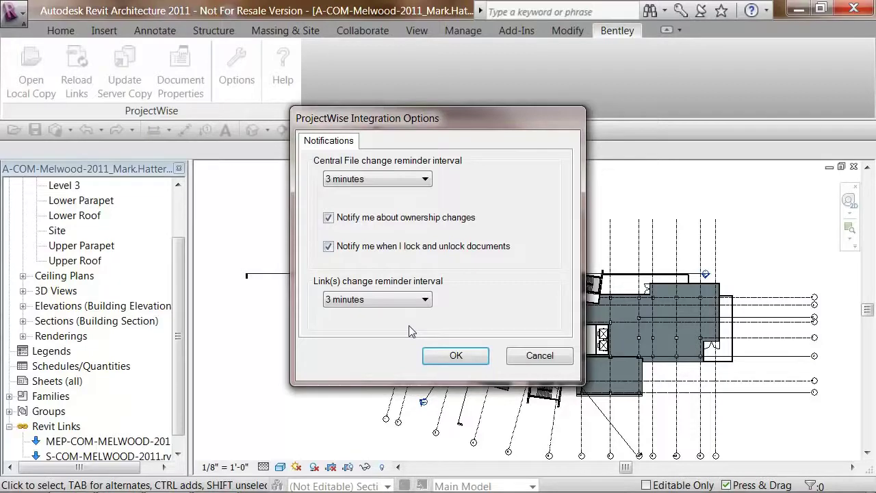
click(454, 354)
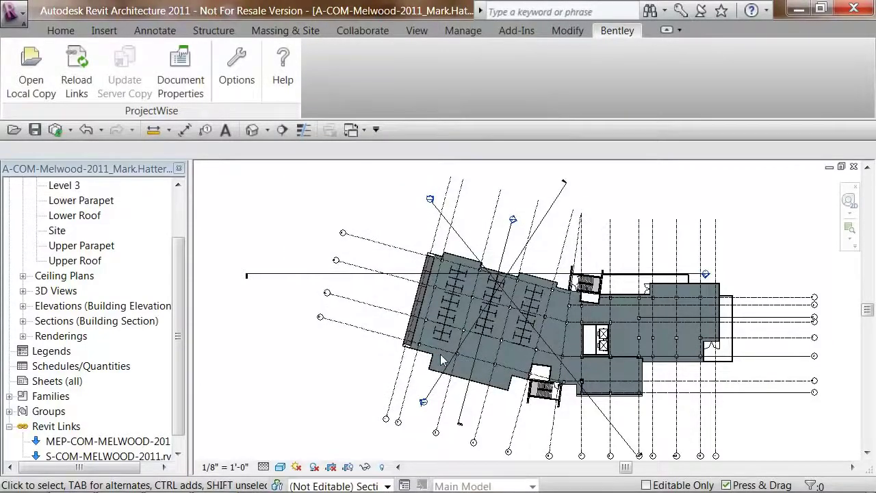
- Make the 2F East - Facade - East workset editable
click(61, 30)
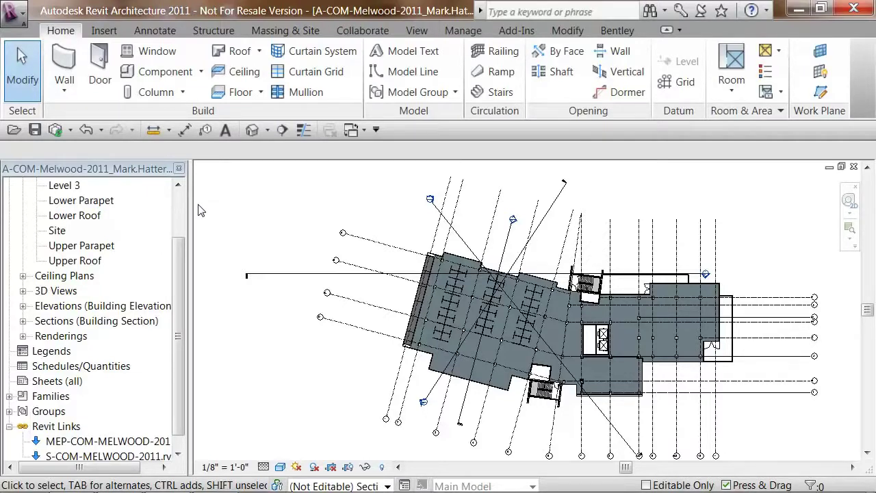
click(362, 31)
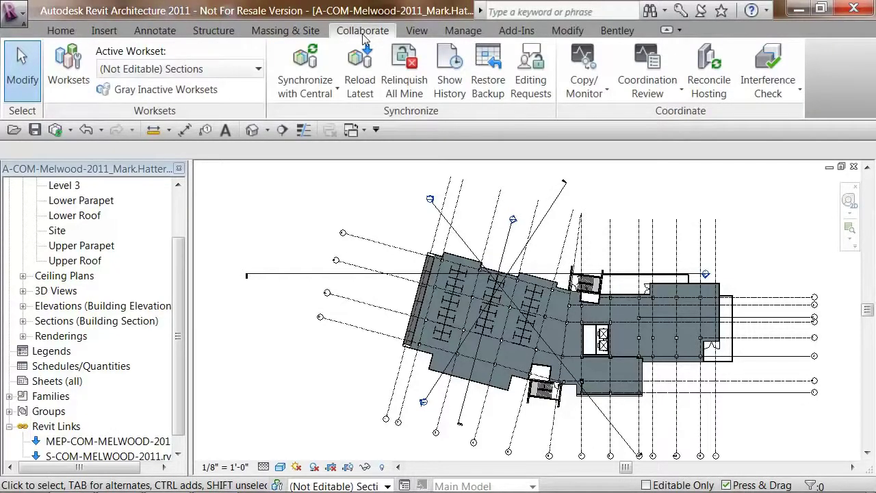
click(68, 67)
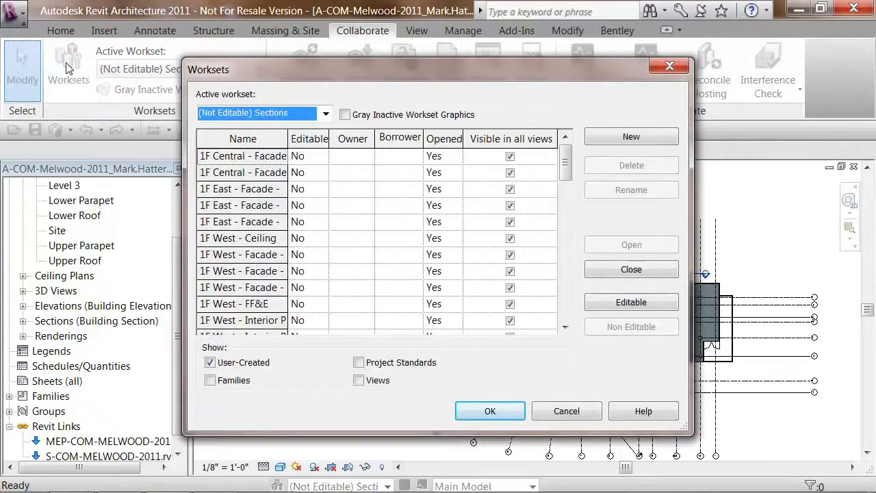
drag(288, 138, 341, 140)
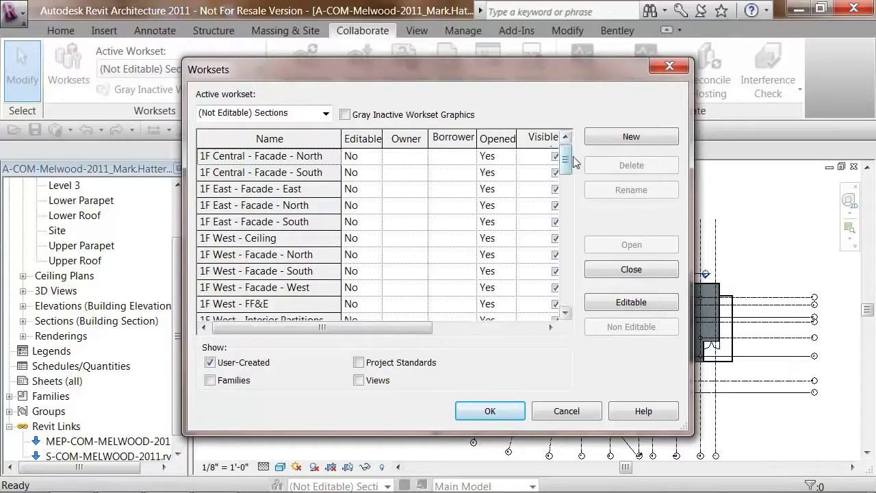
scroll(572, 166, down, 1)
drag(574, 167, 574, 189)
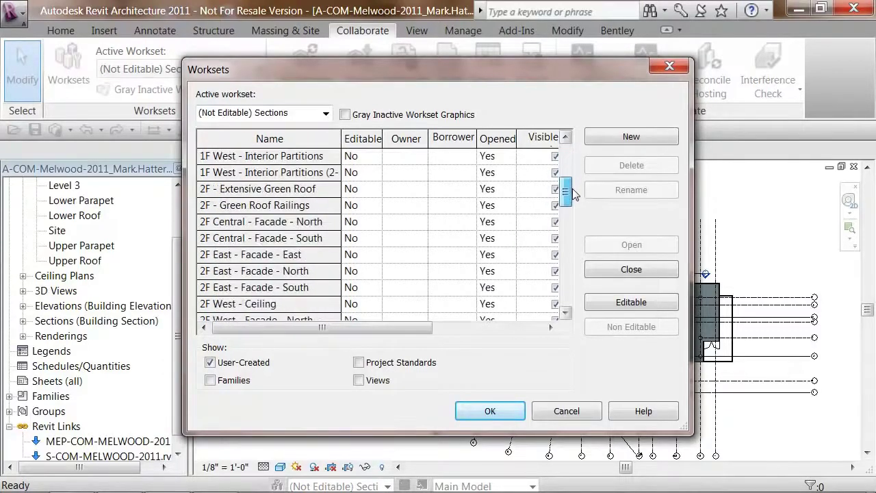
click(372, 255)
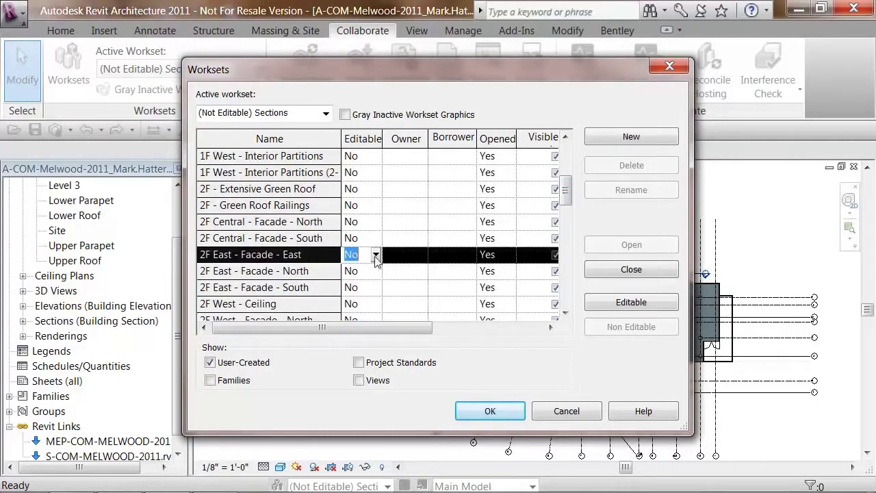
click(375, 254)
click(376, 255)
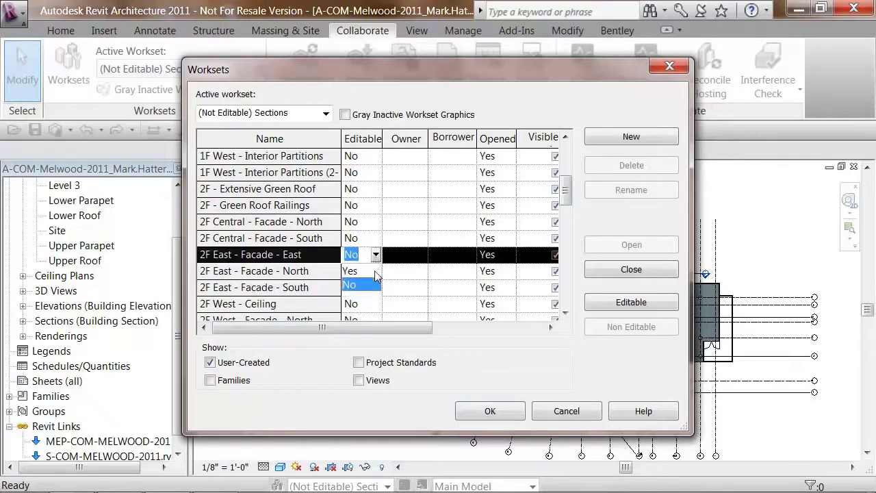
click(376, 272)
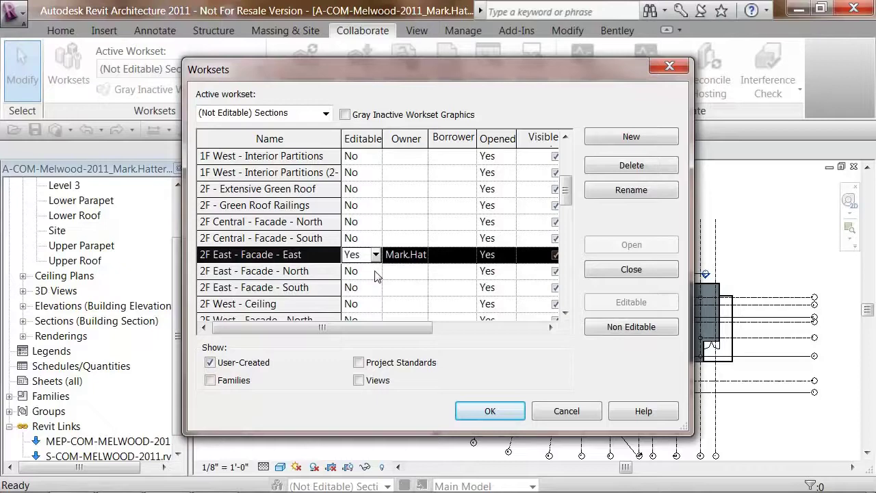
click(491, 411)
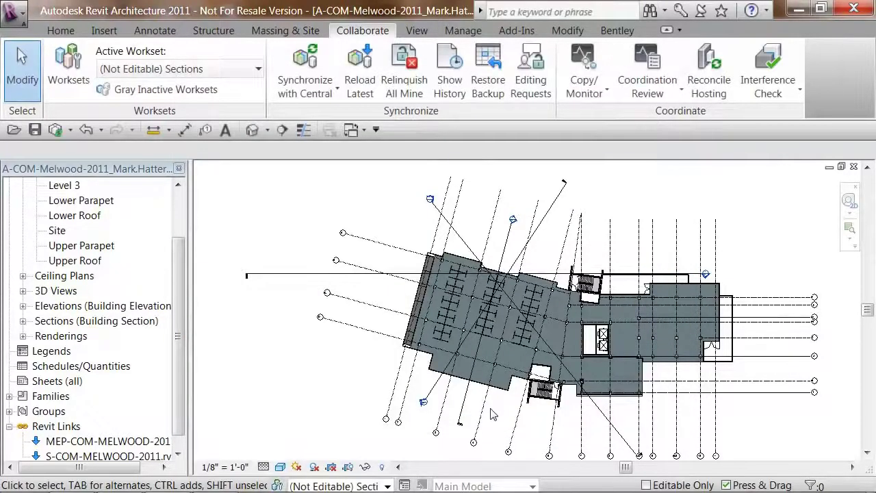
- Set 2F East - Facade - East as the active workset
click(259, 69)
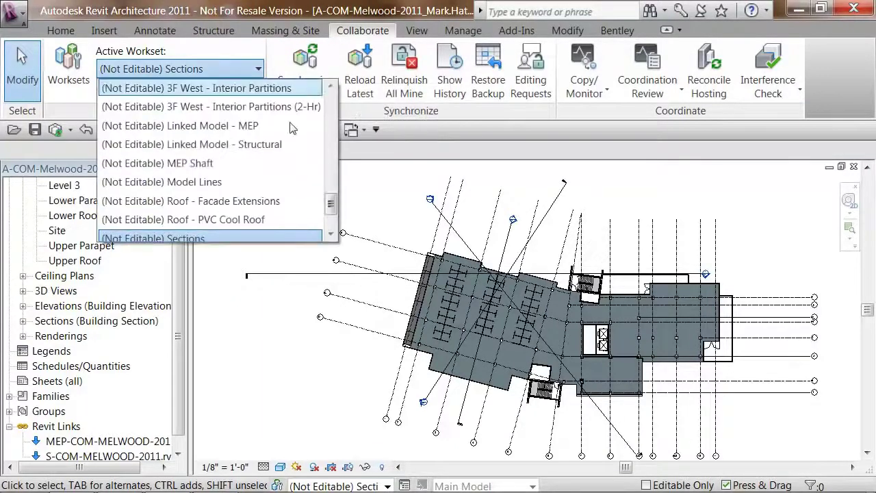
scroll(340, 217, up, 10)
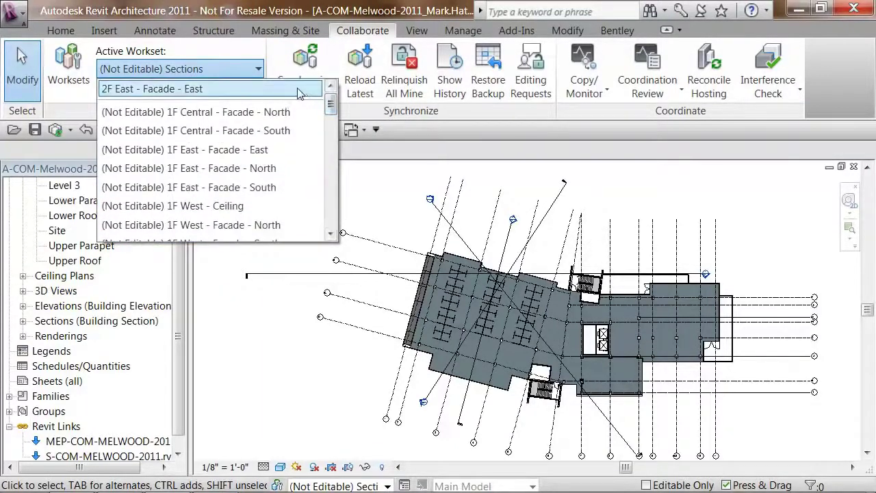
click(297, 88)
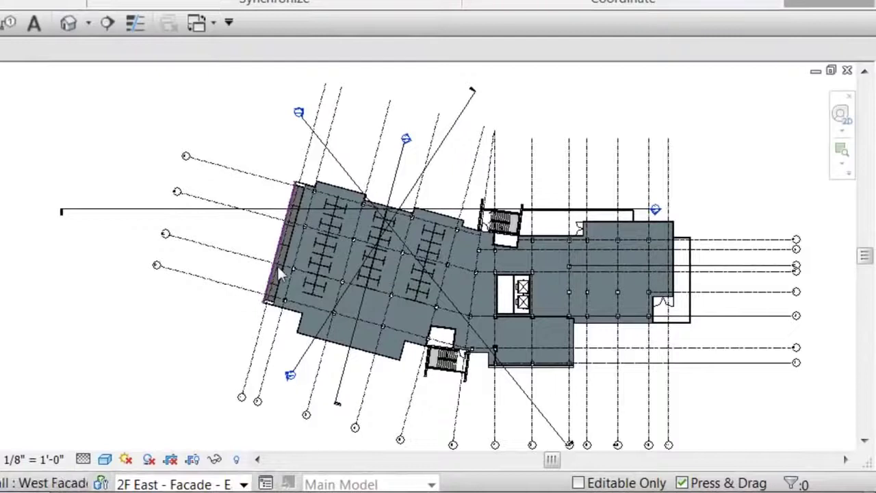
- Copy the southernmost workstation group of the west row to the end of the middle row and synchronize with the central file
click(309, 286)
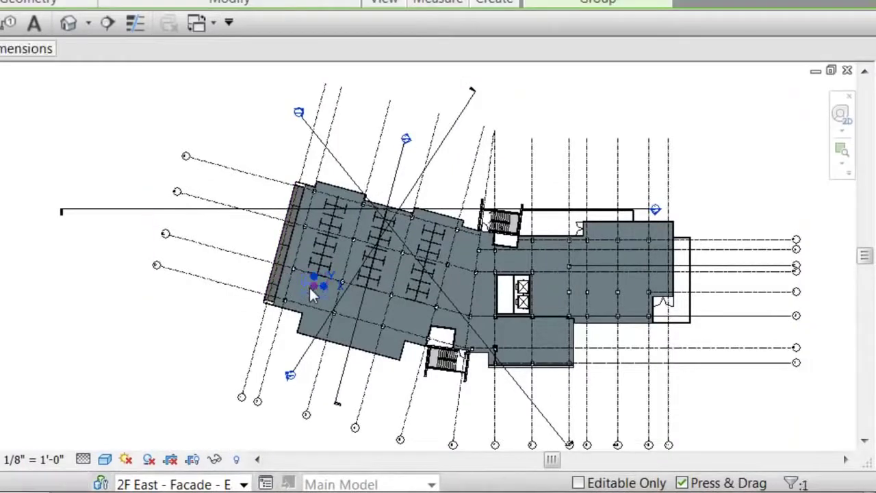
drag(309, 286, 360, 300)
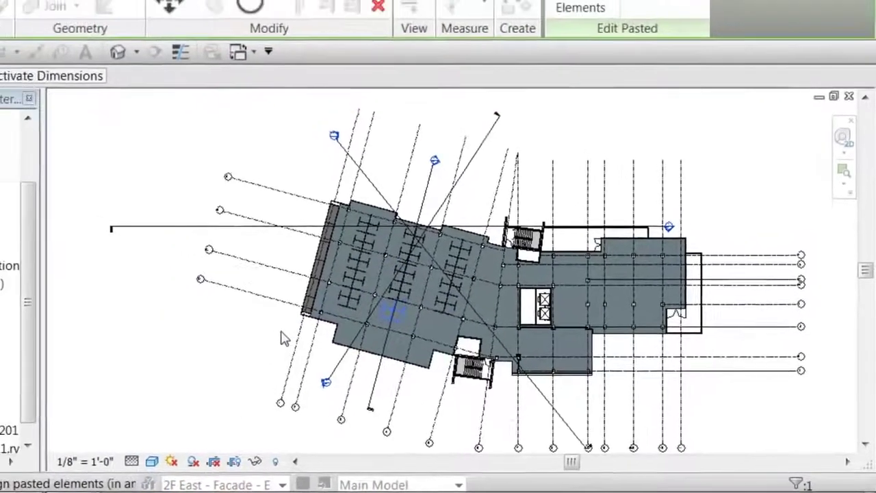
click(243, 327)
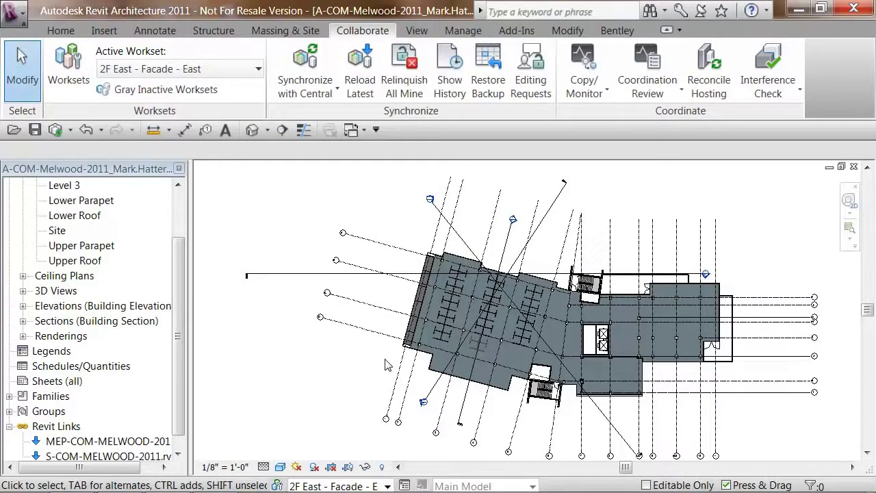
click(56, 130)
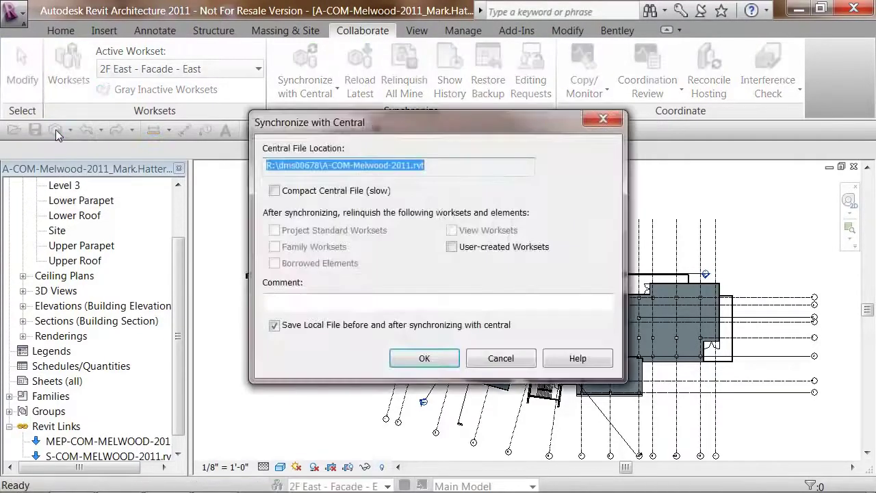
click(425, 352)
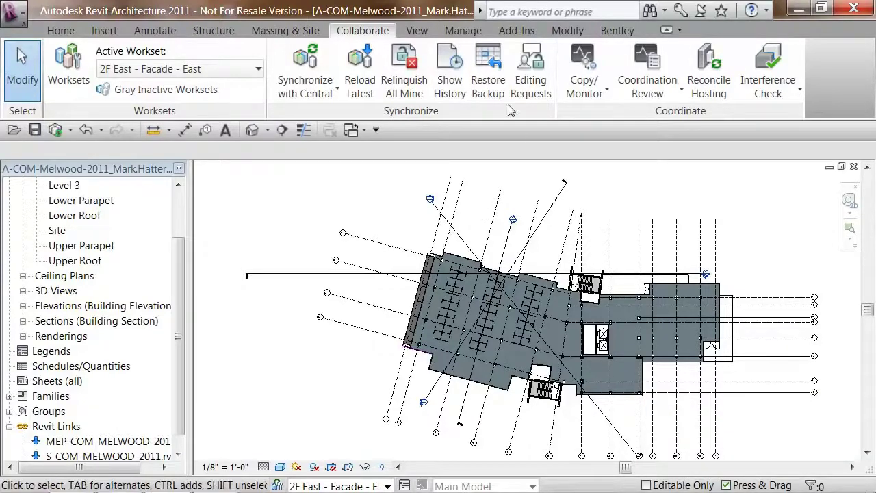
- Show the model group in the pending editing request for 2F East - Facade - East and grant the request
click(524, 80)
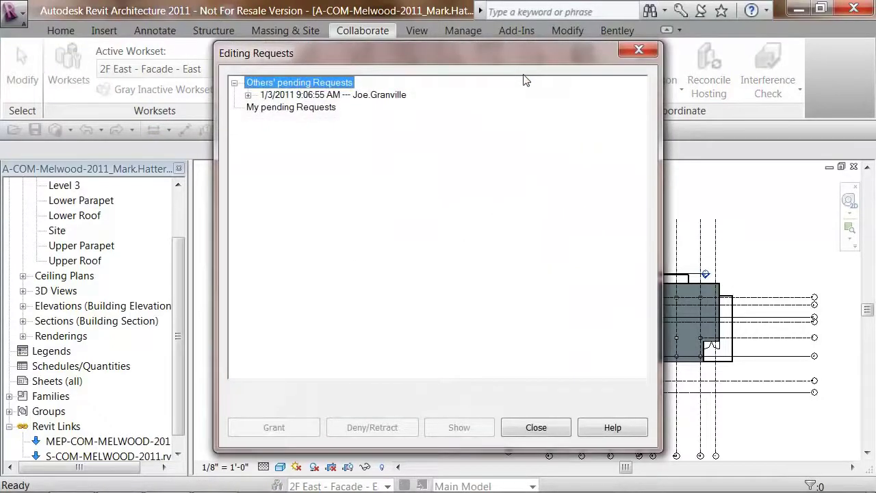
click(248, 96)
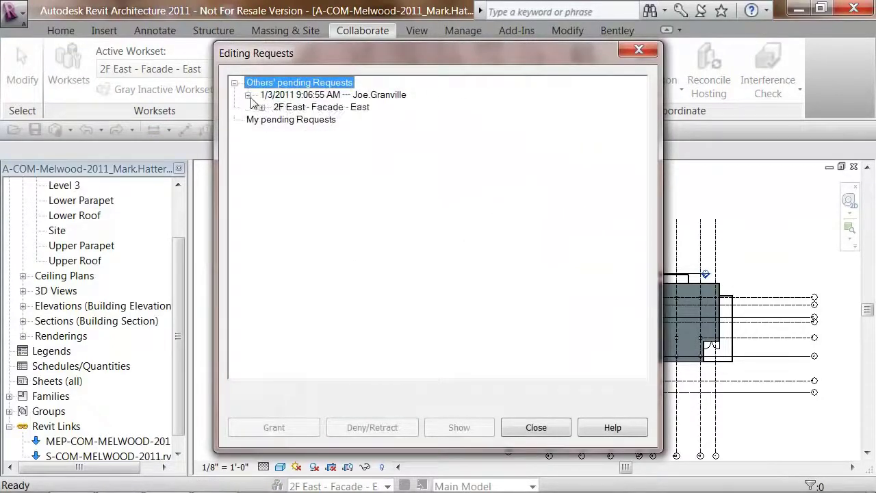
click(262, 107)
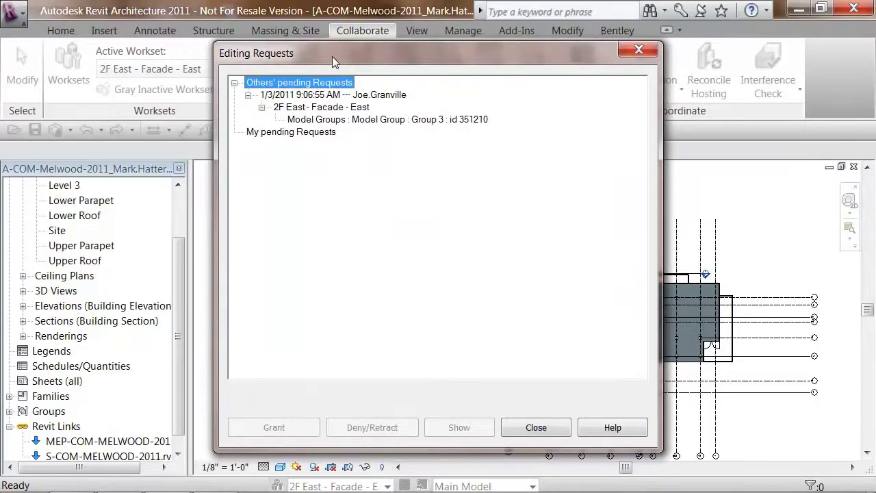
drag(332, 56, 130, 43)
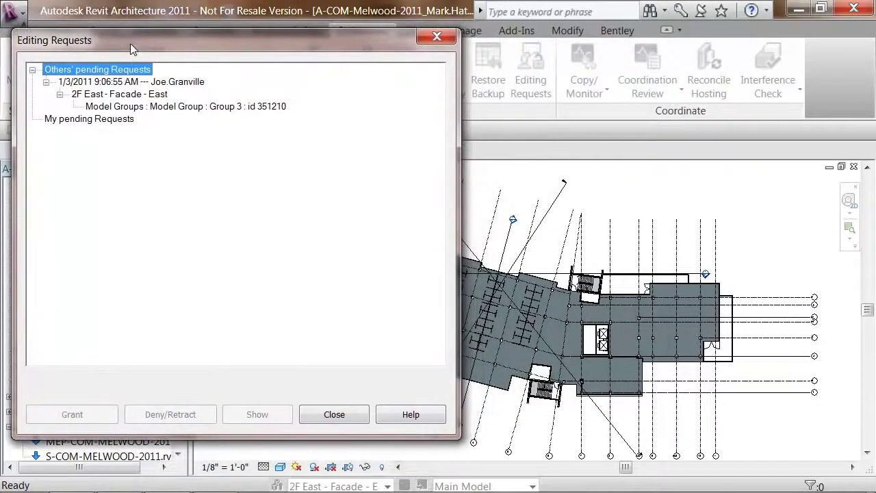
click(122, 106)
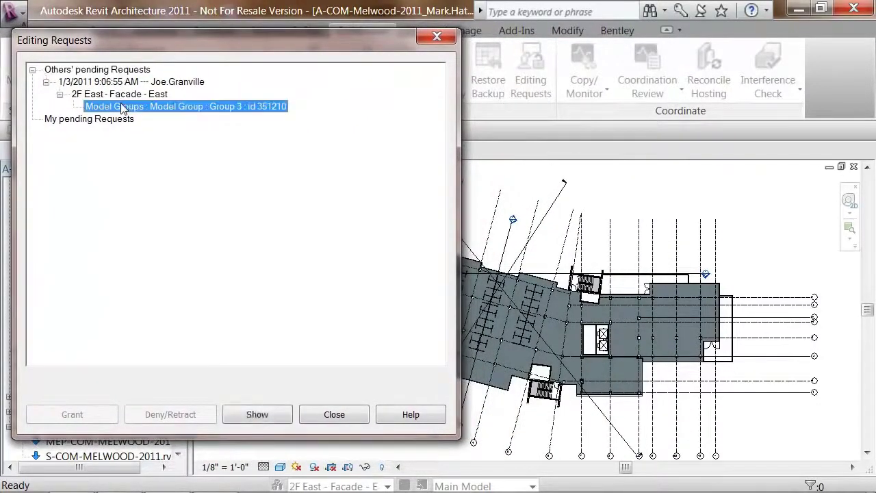
click(281, 415)
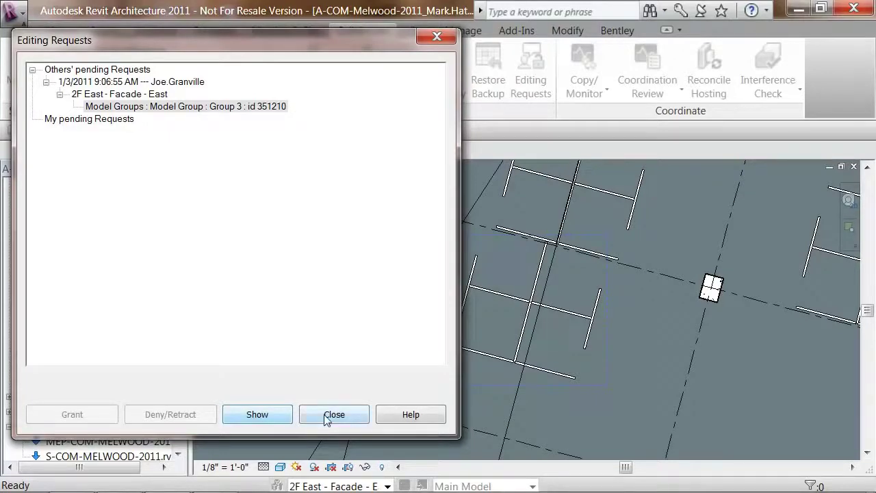
click(123, 82)
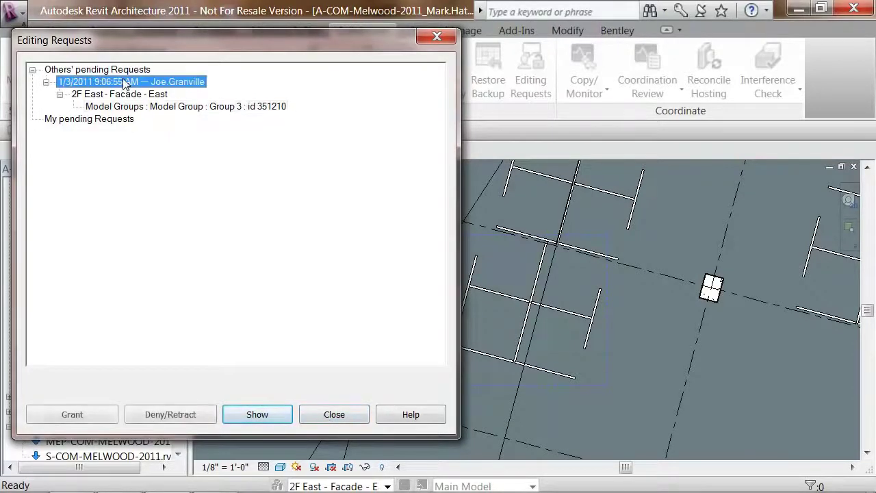
click(101, 418)
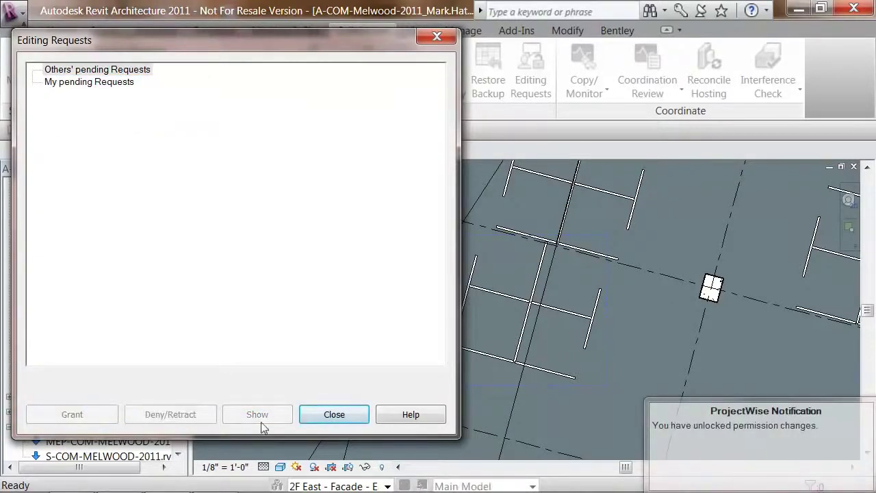
click(320, 417)
- Reload the latest changes from the central file into the local copy
scroll(431, 388, down, 5)
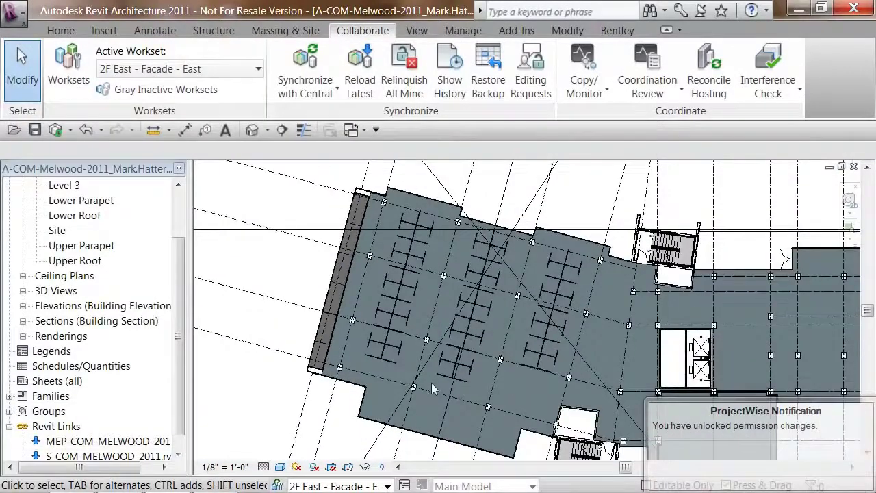
scroll(432, 389, down, 1)
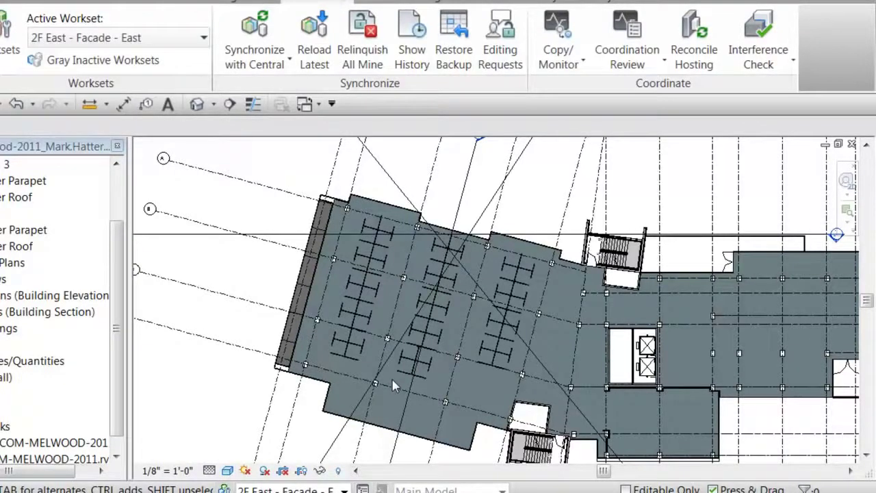
click(327, 51)
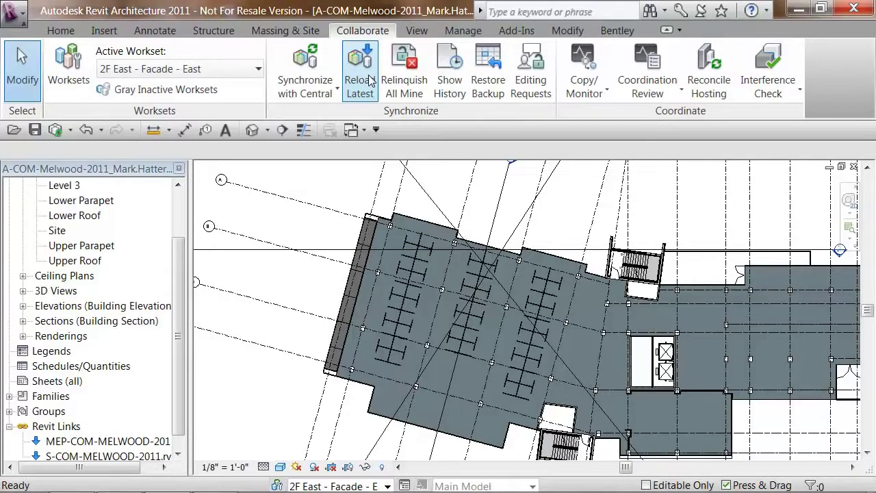
- Open the Overhead Isometric 3 3D view
drag(181, 246, 182, 200)
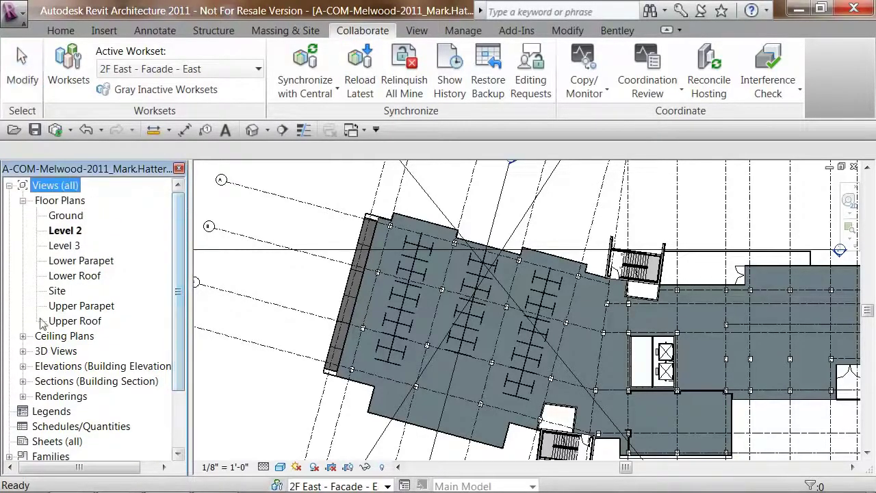
click(23, 350)
scroll(103, 343, down, 2)
double_click(130, 335)
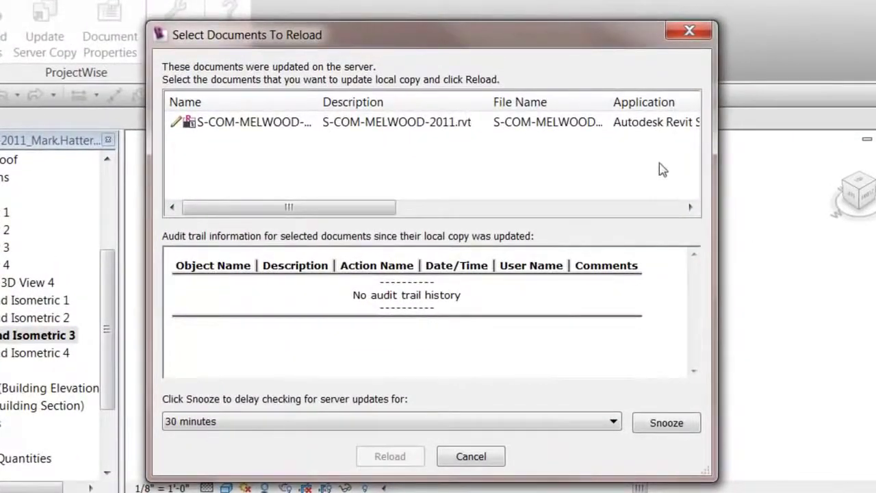
- Review the audit trail and comments of the updated S-COM-MELWOOD-2011.rvt document and reload its local copy from the server
click(632, 124)
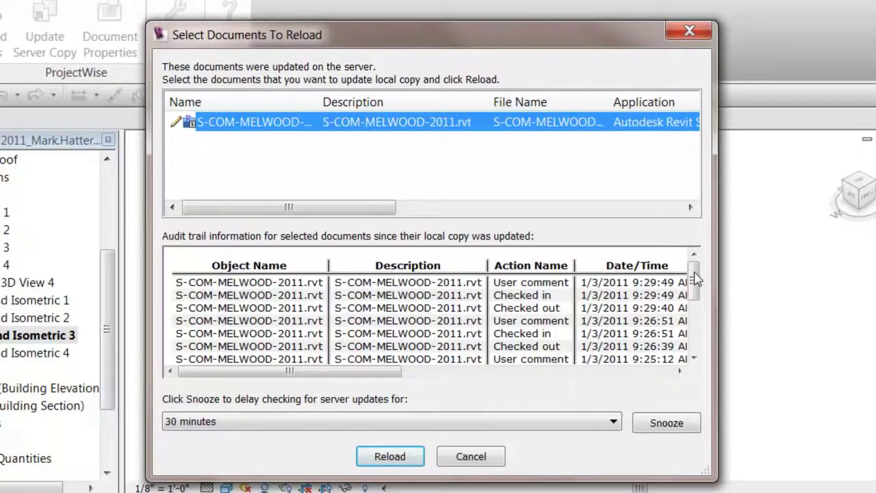
drag(393, 376, 349, 393)
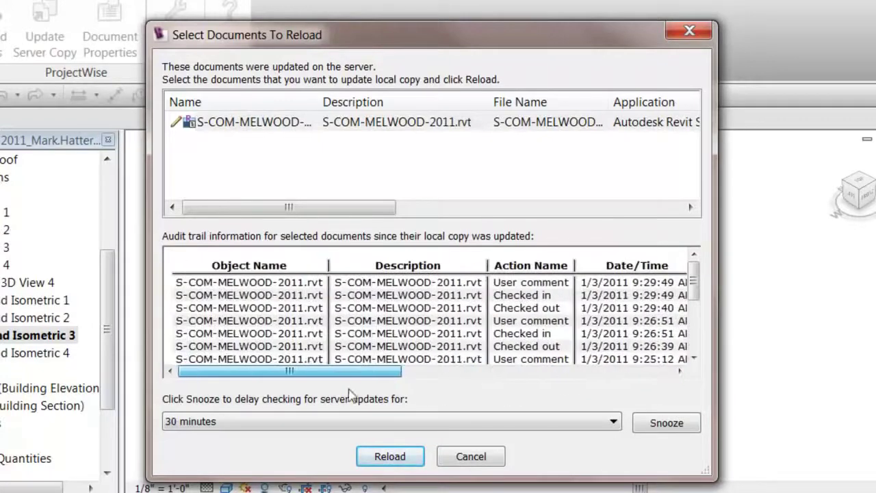
drag(694, 289, 705, 331)
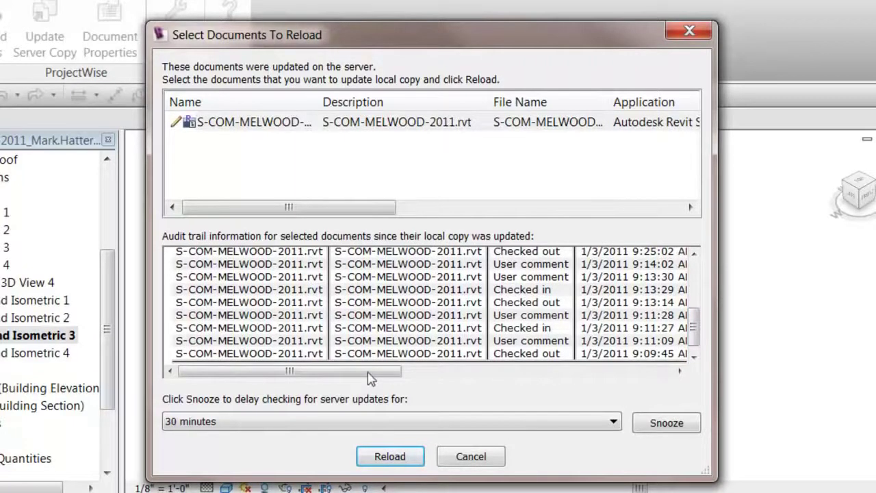
drag(369, 381, 569, 388)
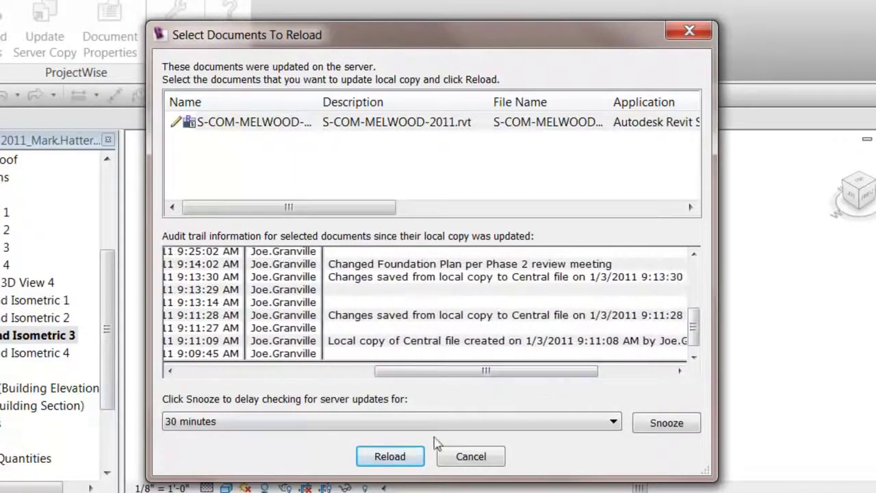
click(396, 459)
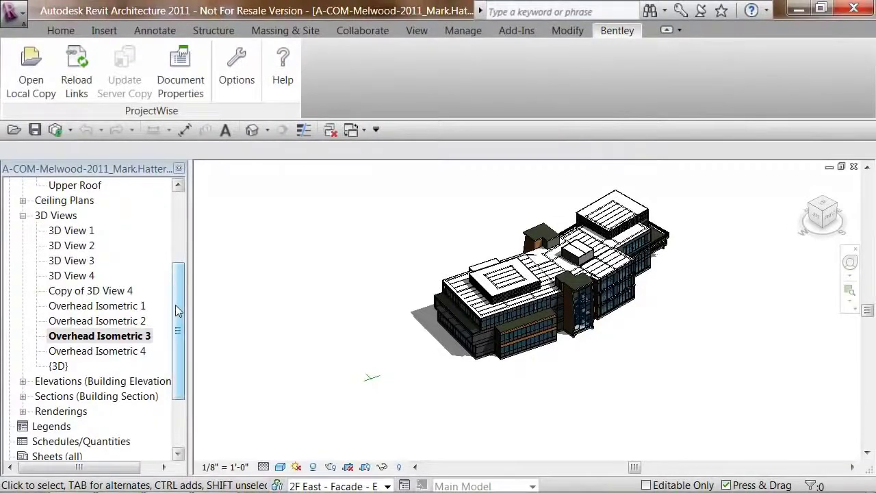
- Reload the S-COM-MELWOOD-2011.rvt Revit link through Manage Links
click(65, 31)
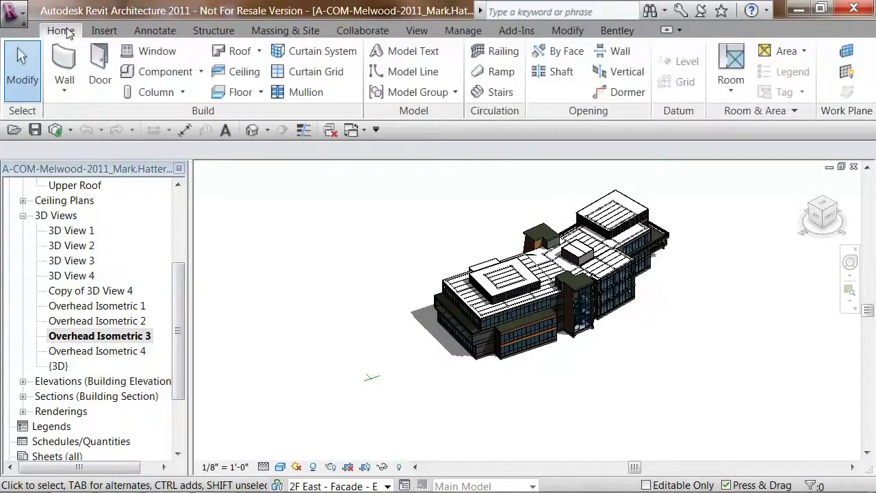
click(177, 404)
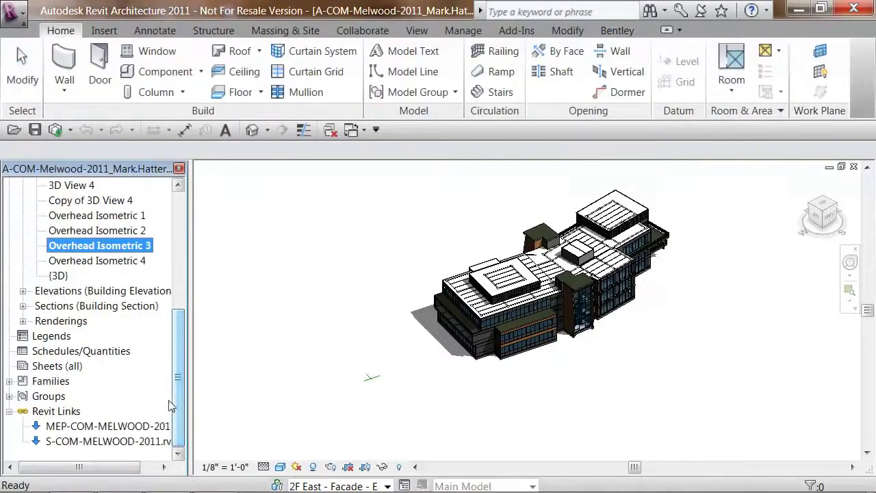
right_click(50, 412)
click(74, 439)
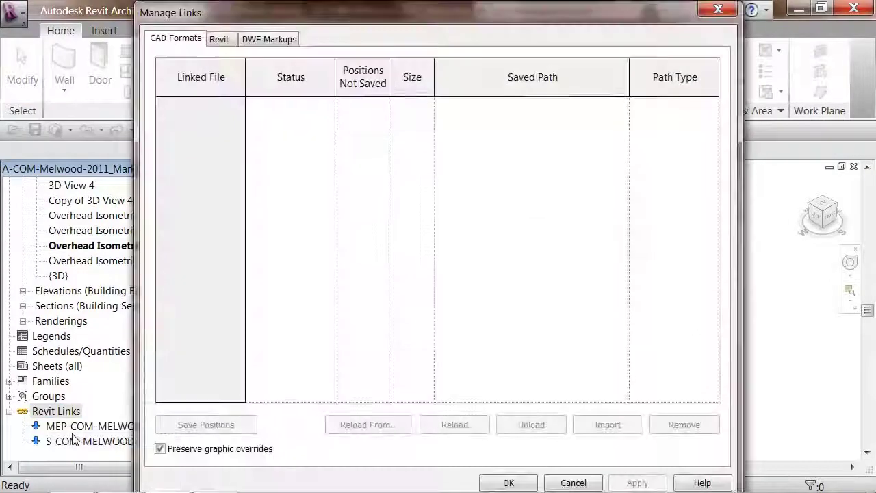
click(225, 39)
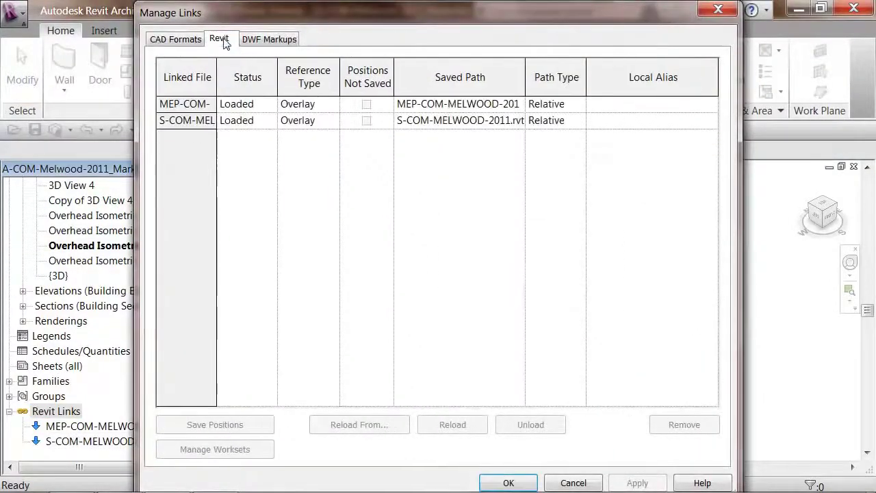
click(198, 118)
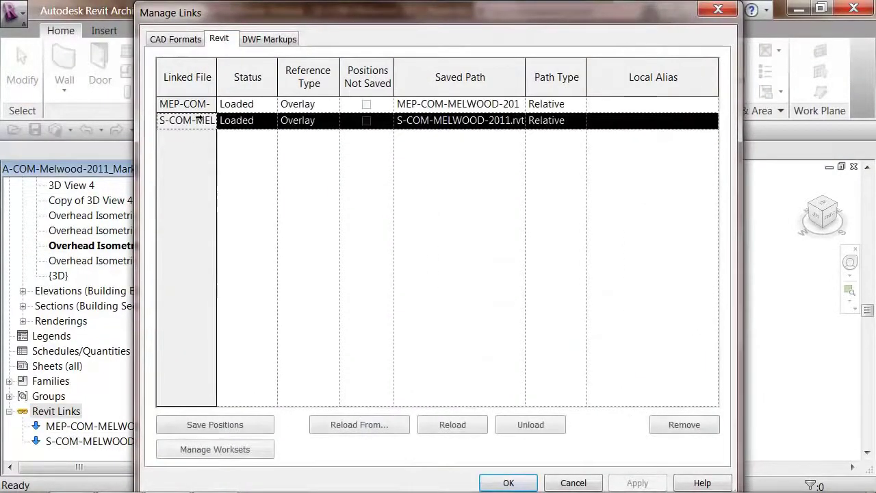
click(473, 426)
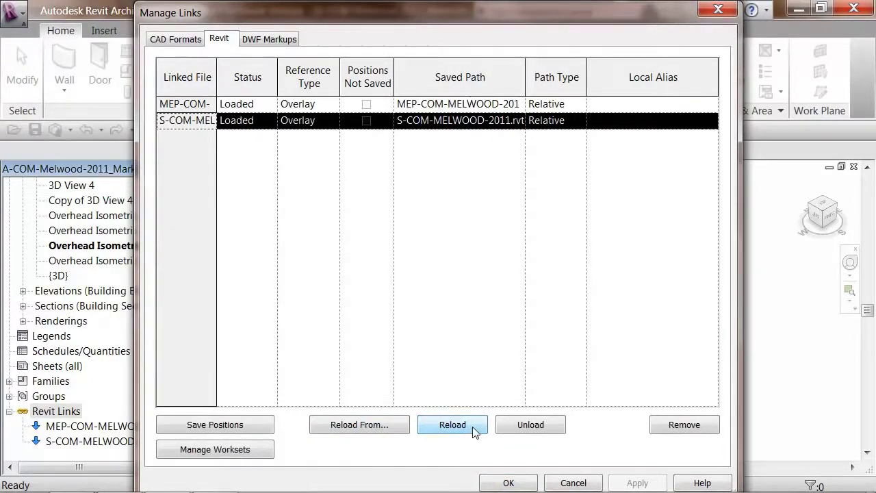
click(491, 483)
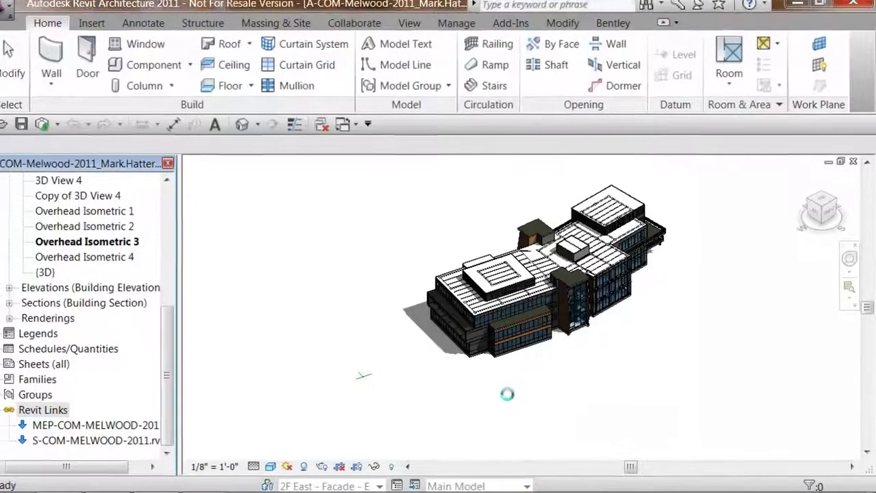